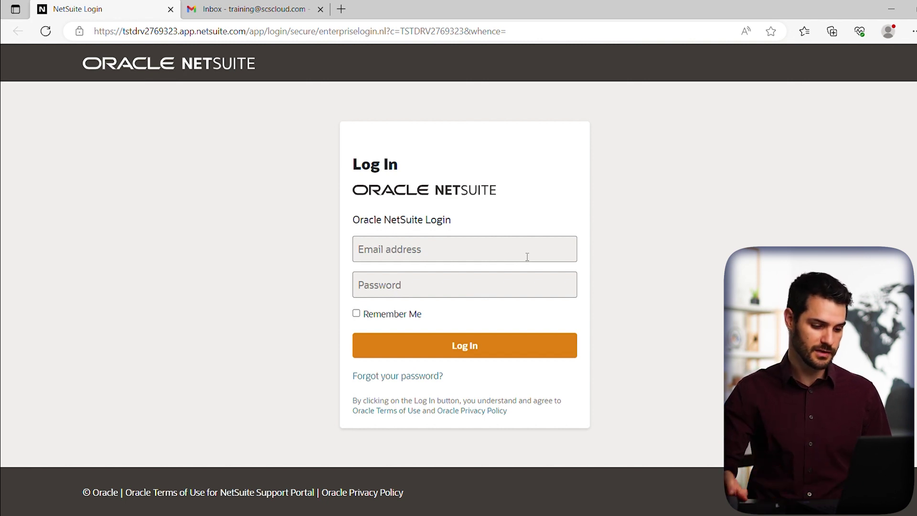
Log in to NetSuite with the saved email and password, reaching the emailed-code challenge.
{"action": "key", "text": "Down"}
{"action": "key", "text": "Return"}
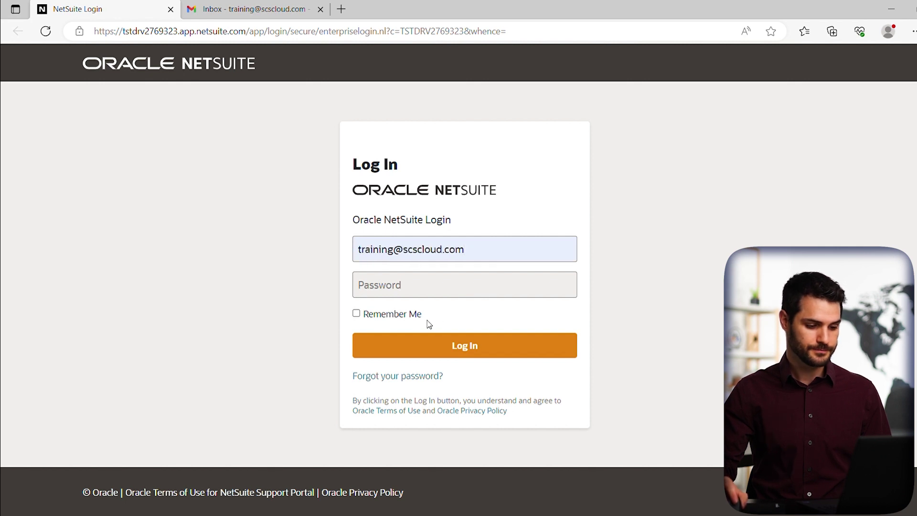
{"action": "type", "text": "••••••••••"}
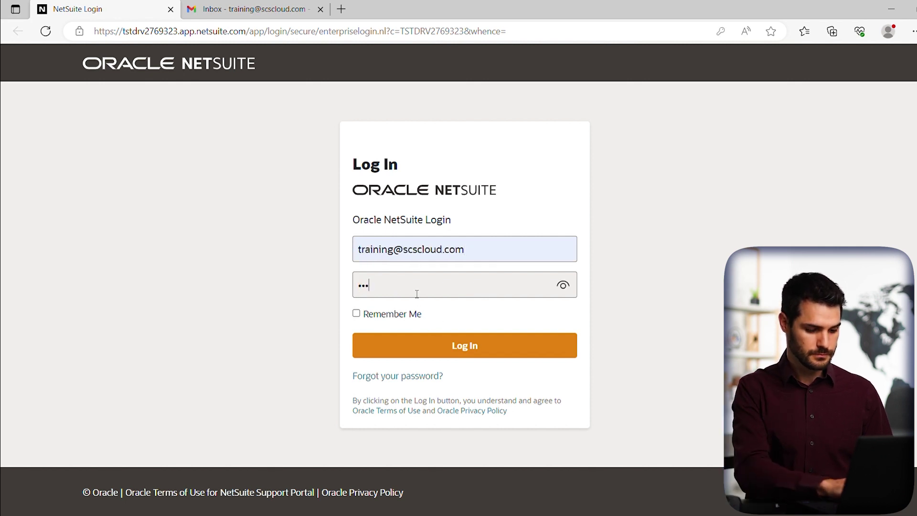
{"action": "left_click", "coordinate": [426, 342]}
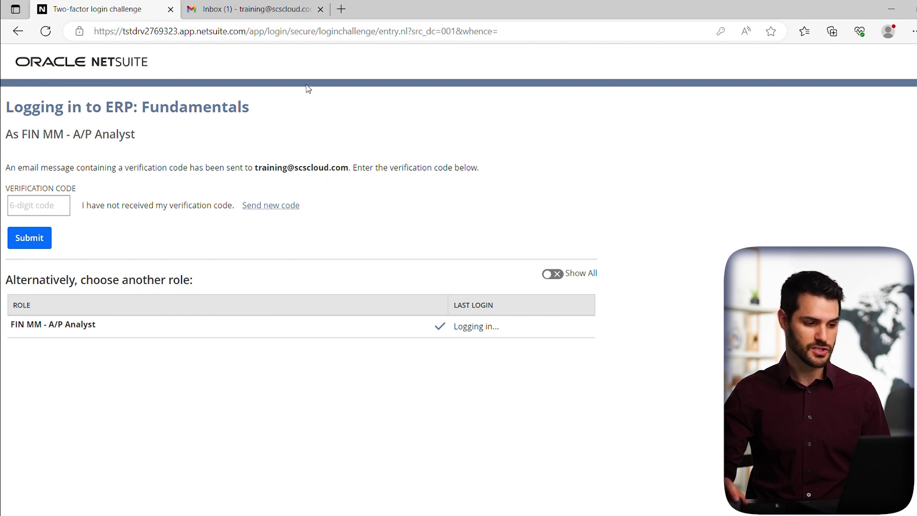
{"action": "left_click", "coordinate": [276, 13]}
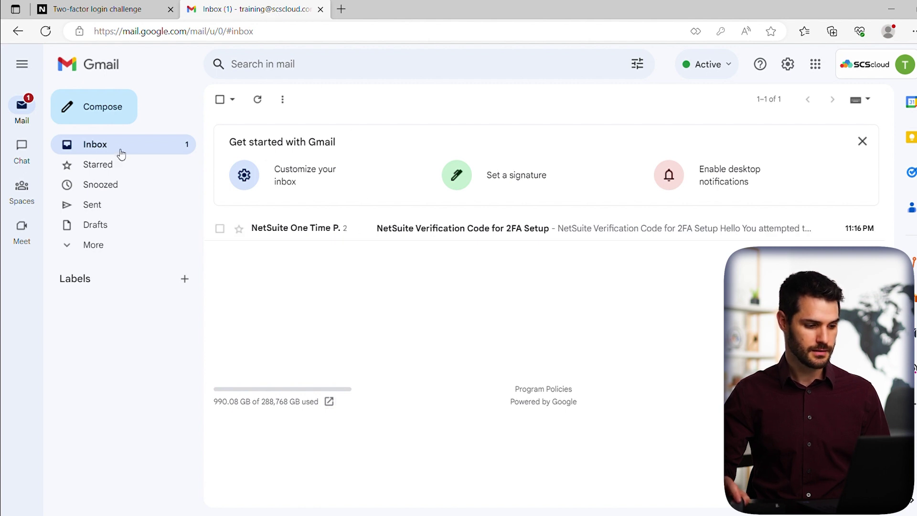
{"action": "left_click", "coordinate": [353, 230]}
{"action": "scroll", "coordinate": [351, 234], "scroll_direction": "down", "scroll_amount": 2}
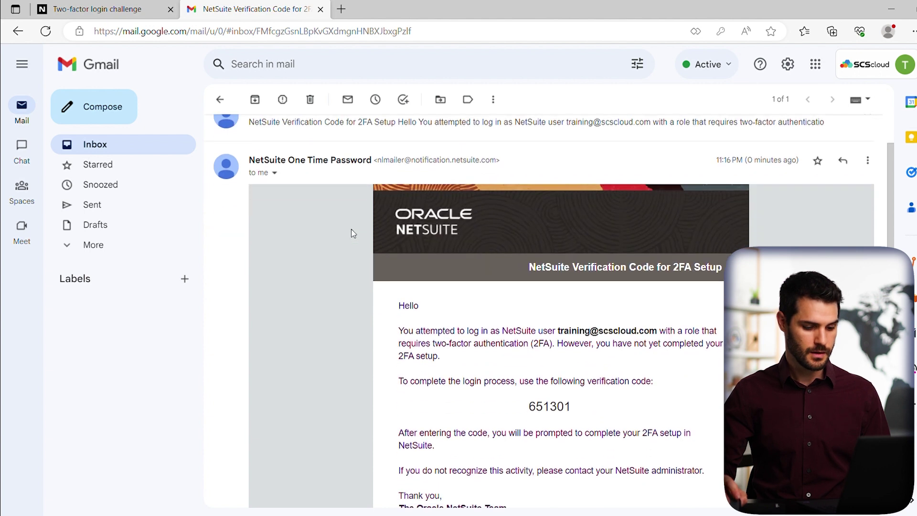
{"action": "scroll", "coordinate": [351, 234], "scroll_direction": "down", "scroll_amount": 1}
{"action": "left_click_drag", "start_coordinate": [580, 352], "coordinate": [512, 340]}
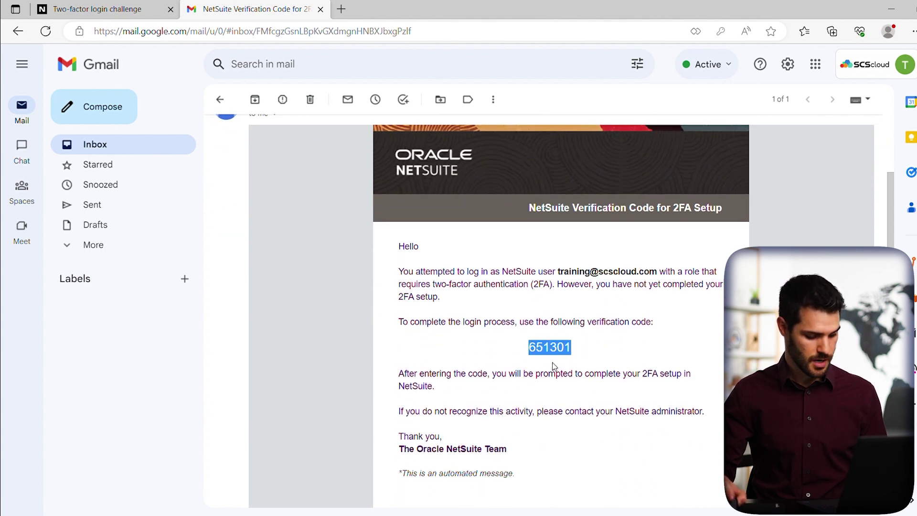
{"action": "key", "text": "ctrl+c"}
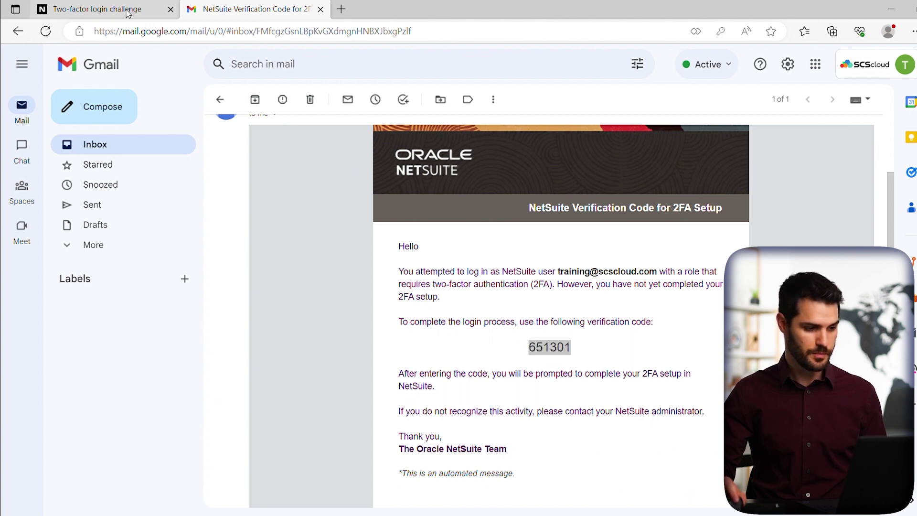
{"action": "left_click", "coordinate": [97, 8]}
{"action": "left_click", "coordinate": [42, 208]}
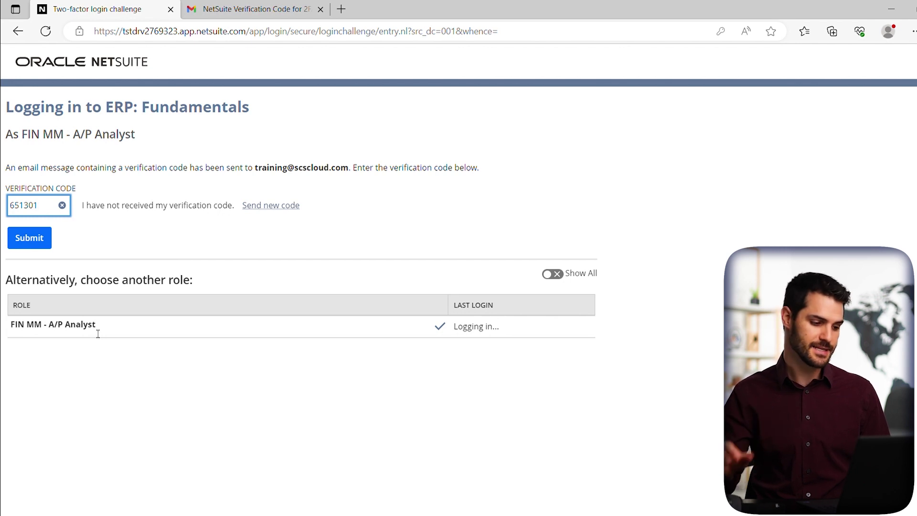
{"action": "left_click", "coordinate": [31, 240]}
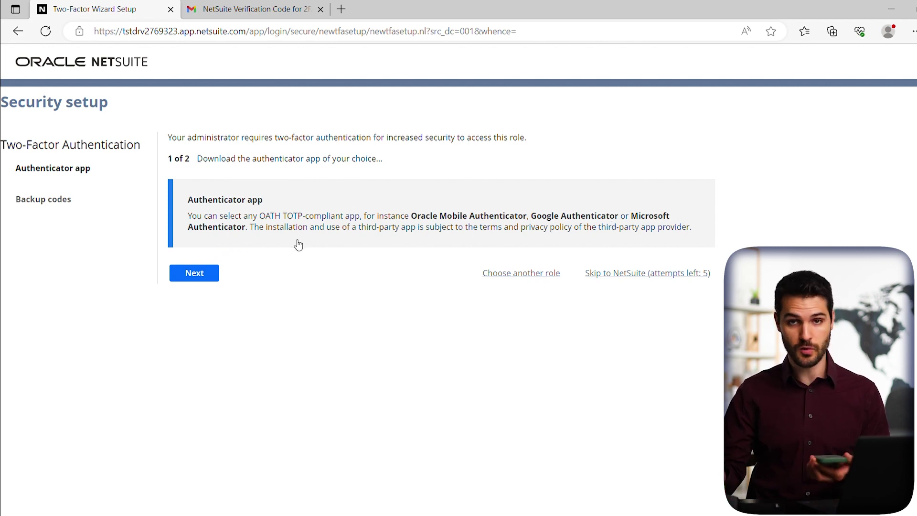
Continue from the authenticator-app introduction to the QR code step of the setup wizard.
{"action": "left_click", "coordinate": [206, 275]}
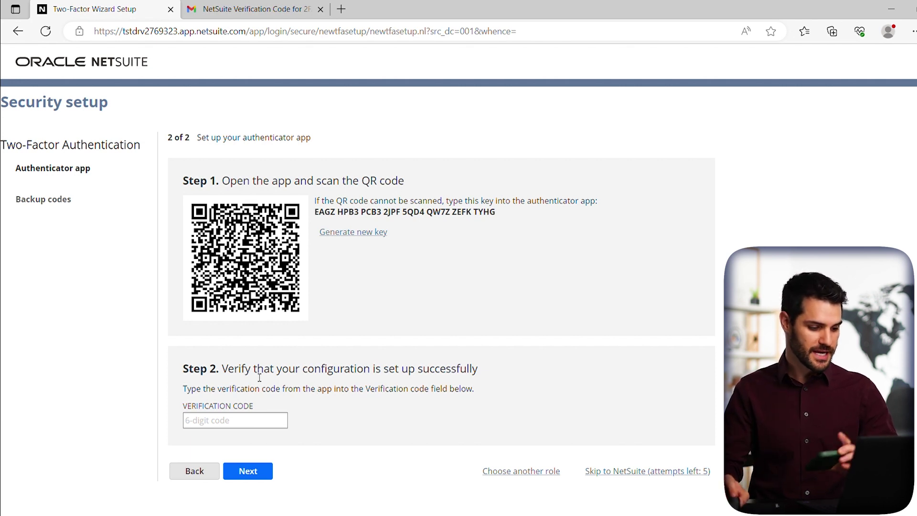
{"action": "left_click", "coordinate": [240, 422]}
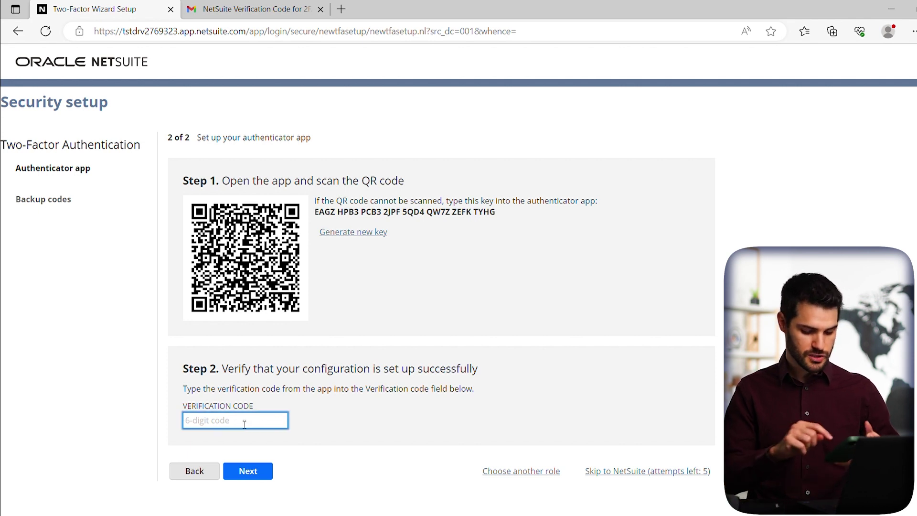
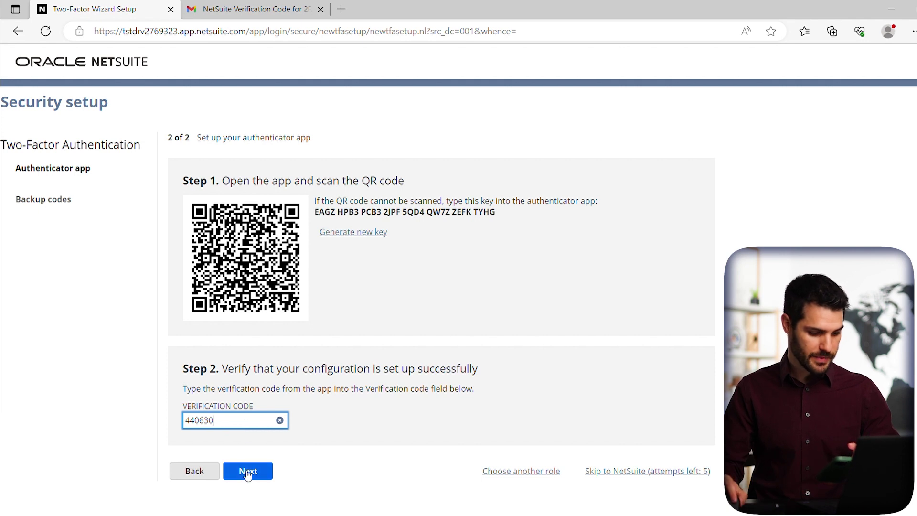
{"action": "left_click", "coordinate": [247, 472]}
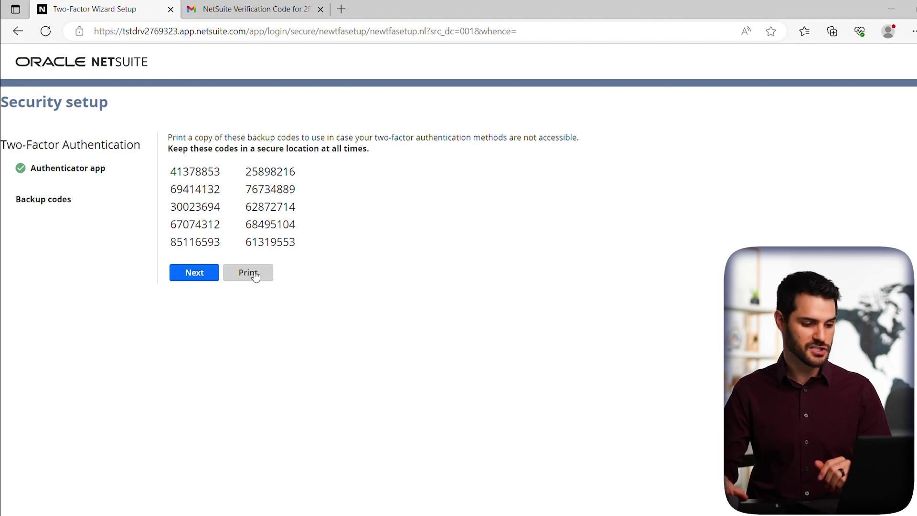
Finish the backup codes step and proceed into NetSuite.
{"action": "left_click", "coordinate": [195, 273]}
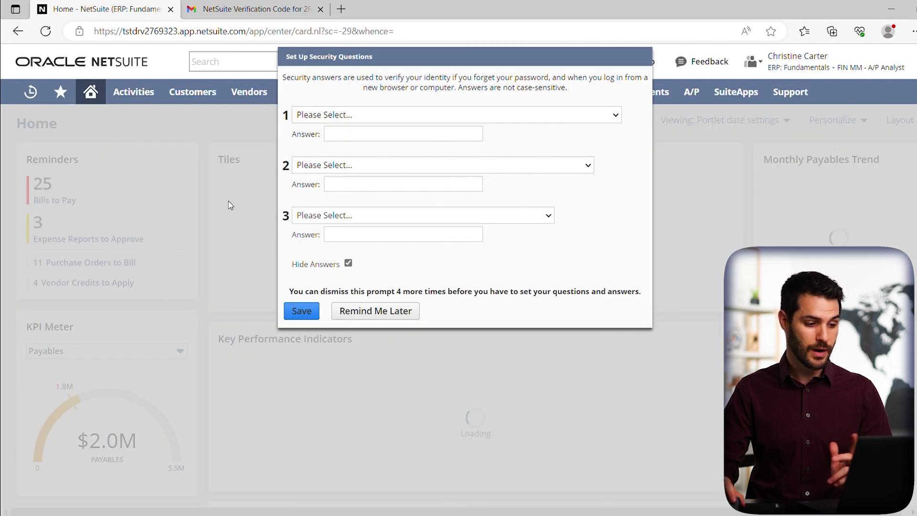
Postpone the security questions with Remind Me Later to reach the A/P Analyst dashboard.
{"action": "left_click", "coordinate": [392, 316]}
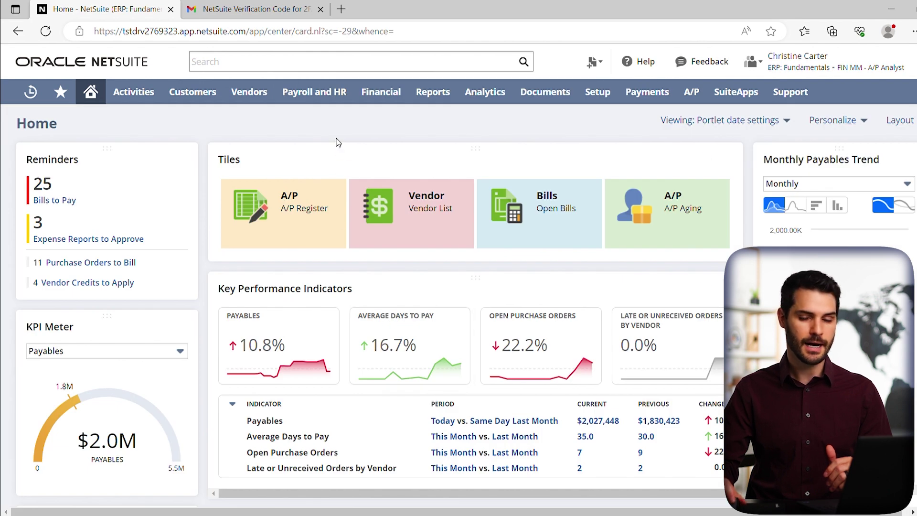